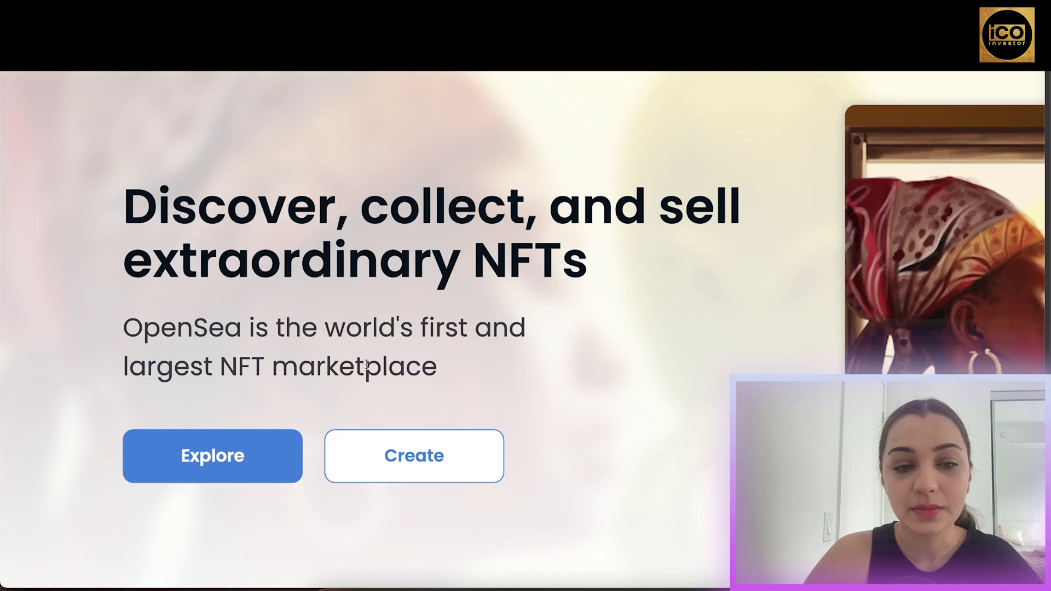
Step: Connect the MetaMask wallet, confirm the $7.17 USD balance with 0.0009 ETH, and close the panel
left_click_drag(438, 367, 204, 371)
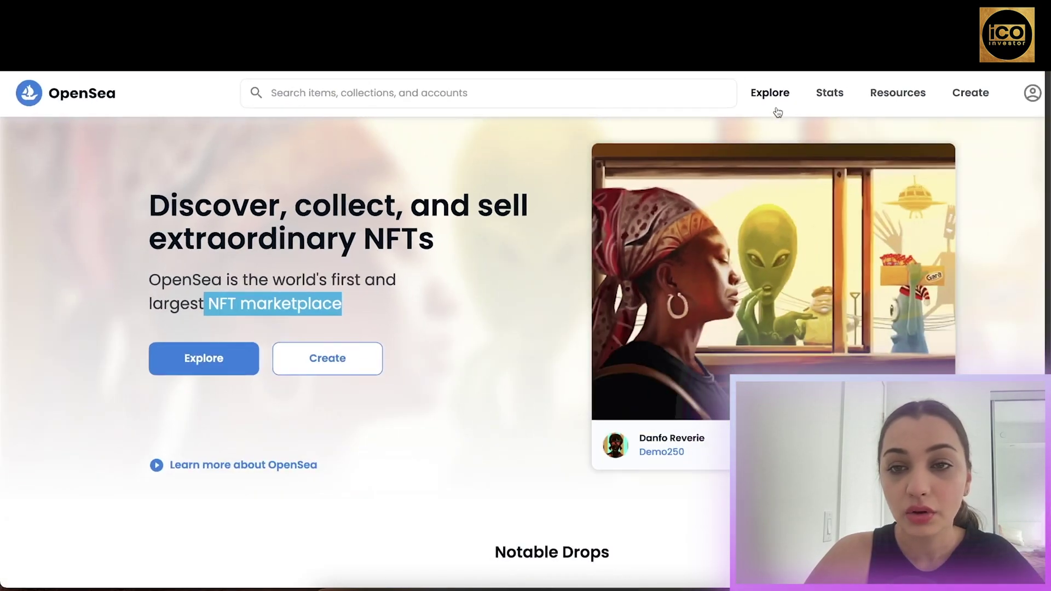
mouse_move(778, 105)
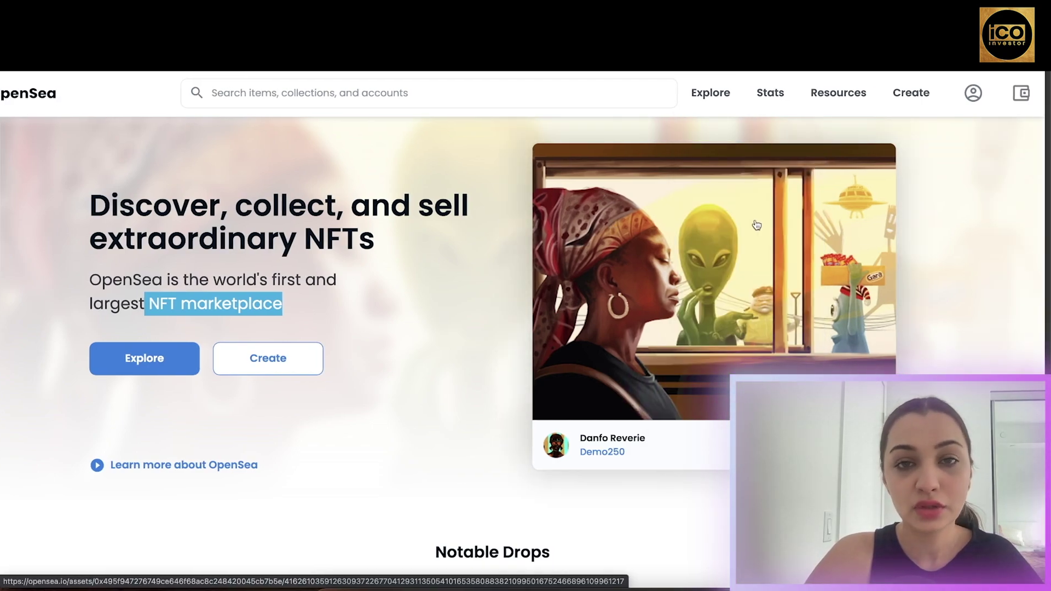
left_click(1021, 94)
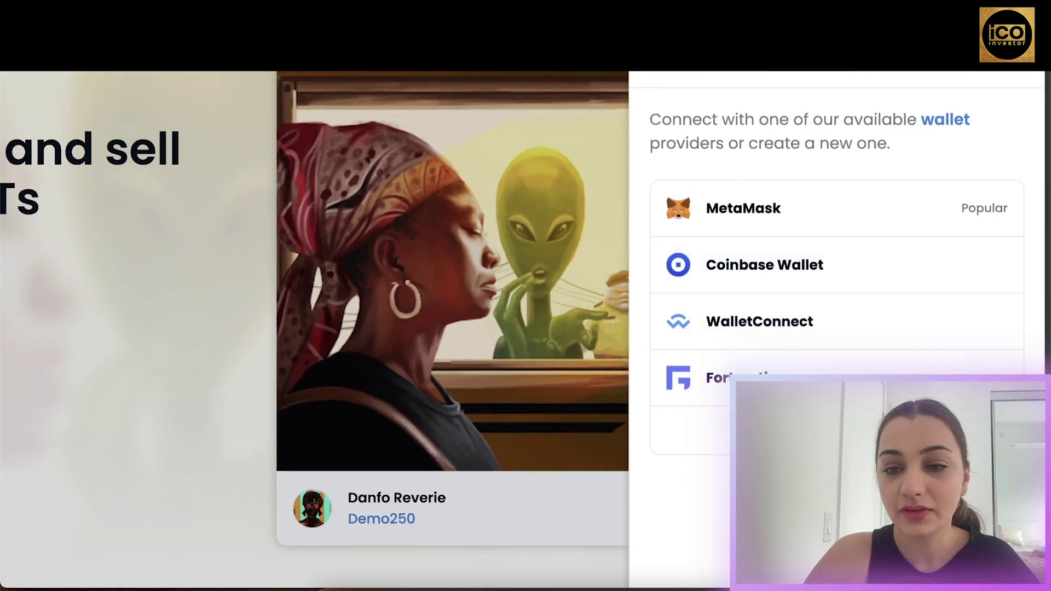
left_click(832, 429)
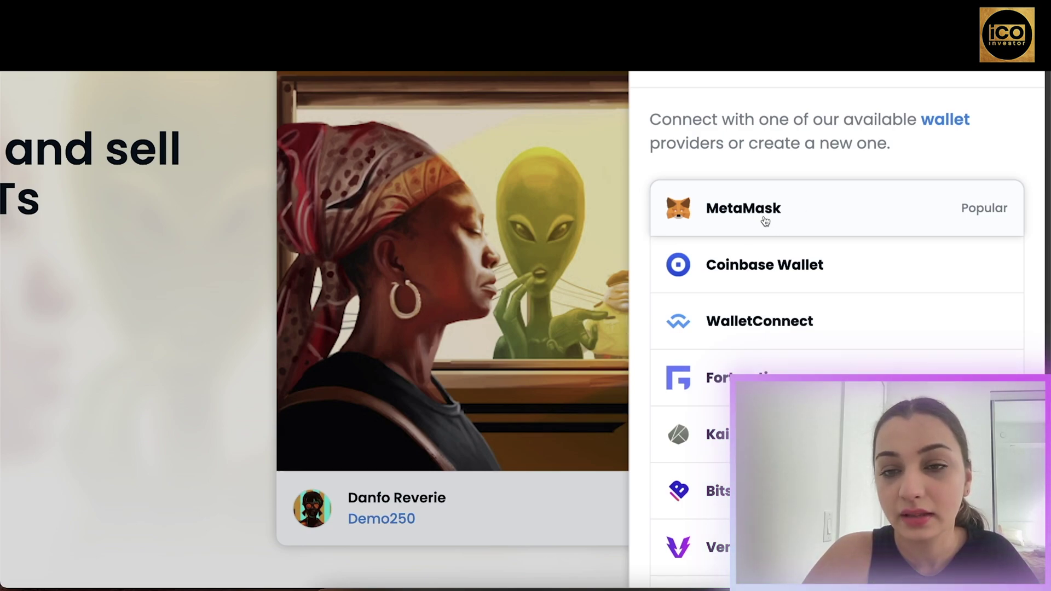
left_click(762, 220)
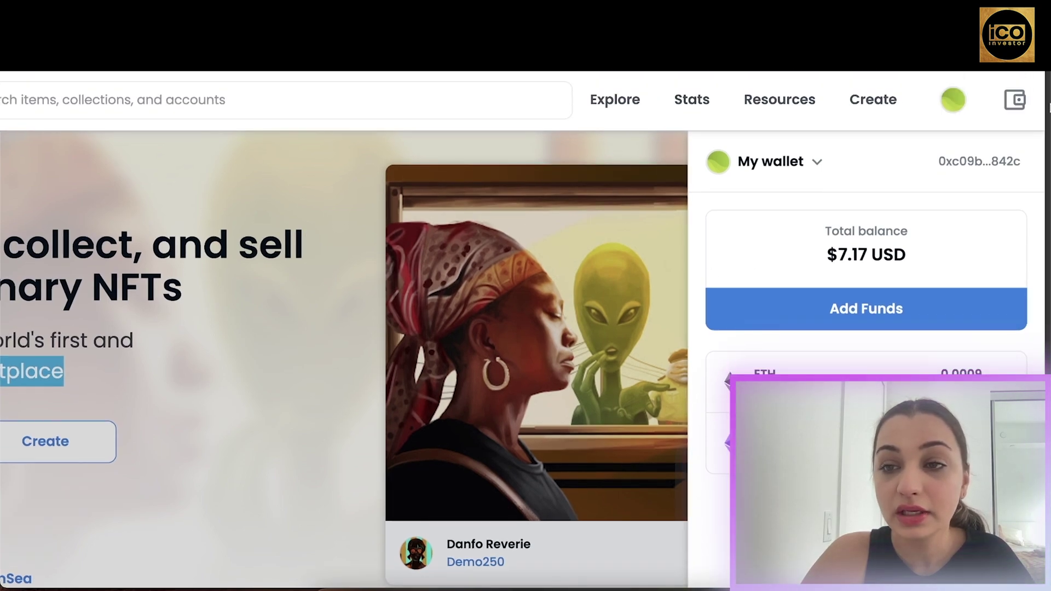
left_click(616, 144)
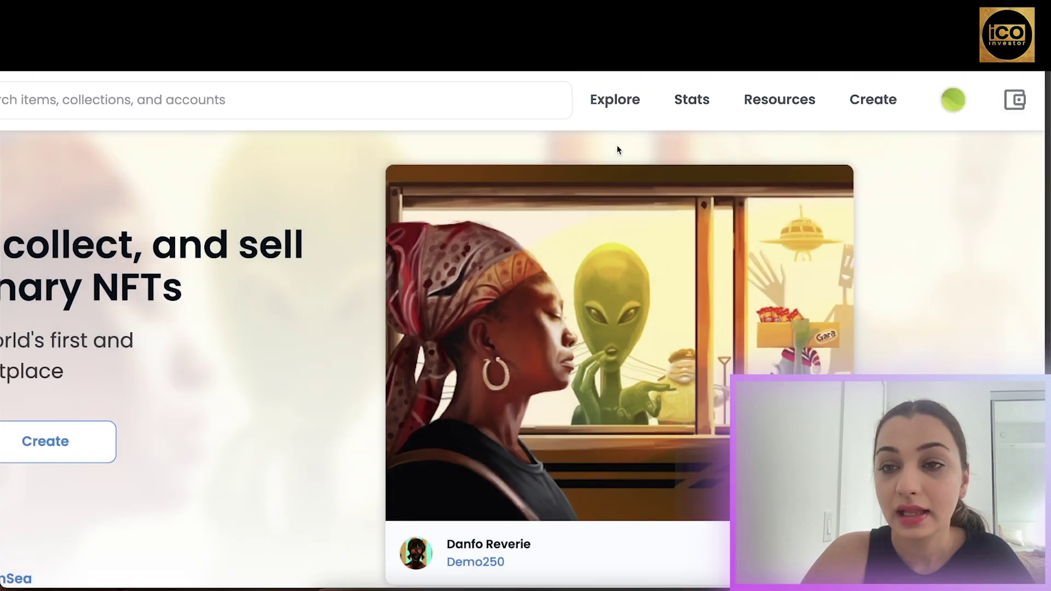
Step: Go to Explore > All NFTs, scroll the grid, and open the 5xMultiverseVM bundle
mouse_move(739, 117)
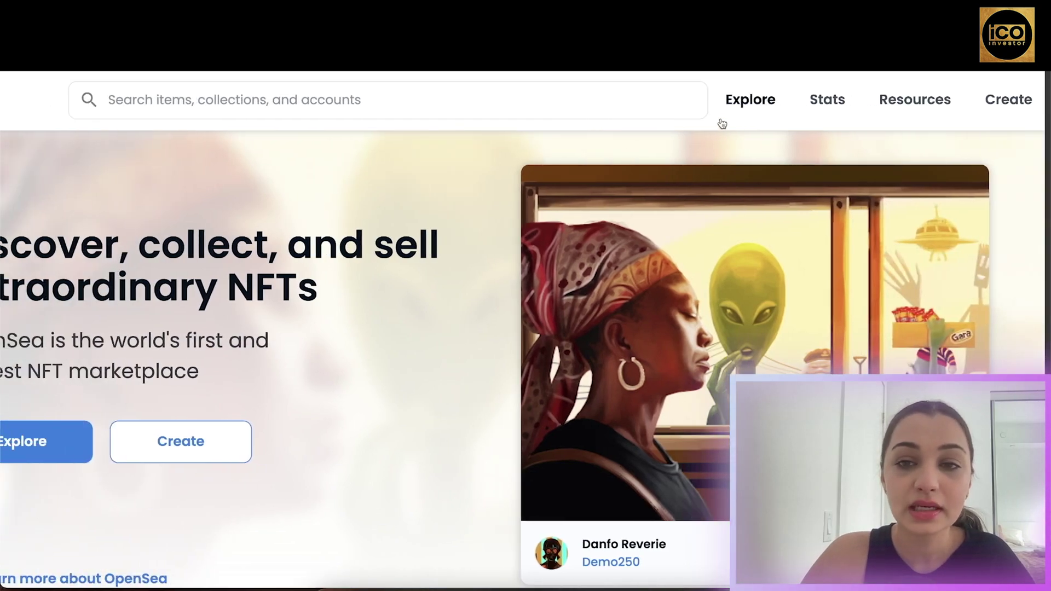
mouse_move(615, 104)
left_click(781, 119)
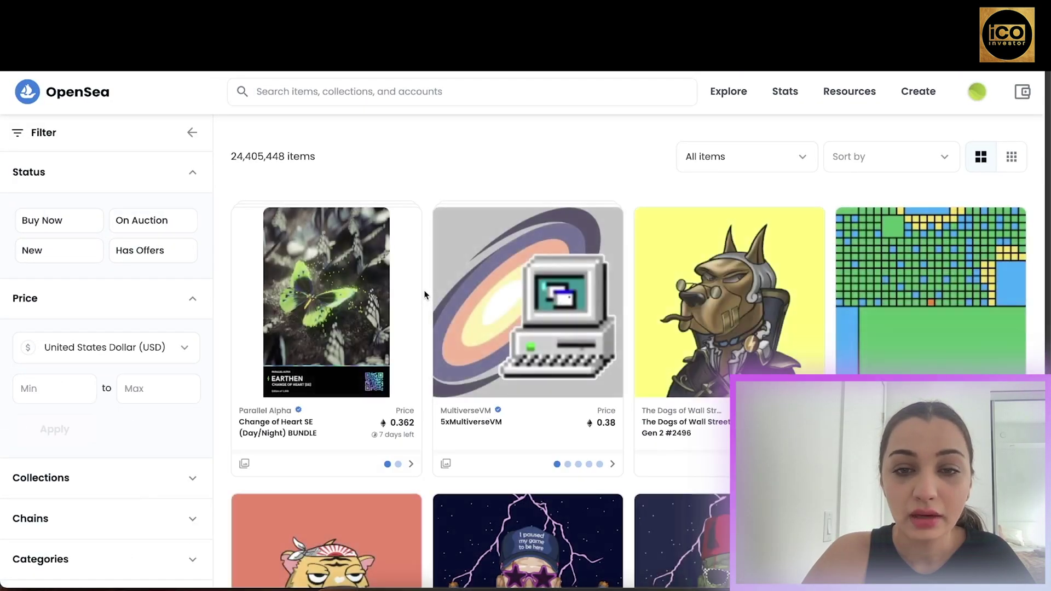
scroll(425, 295, "down", 4)
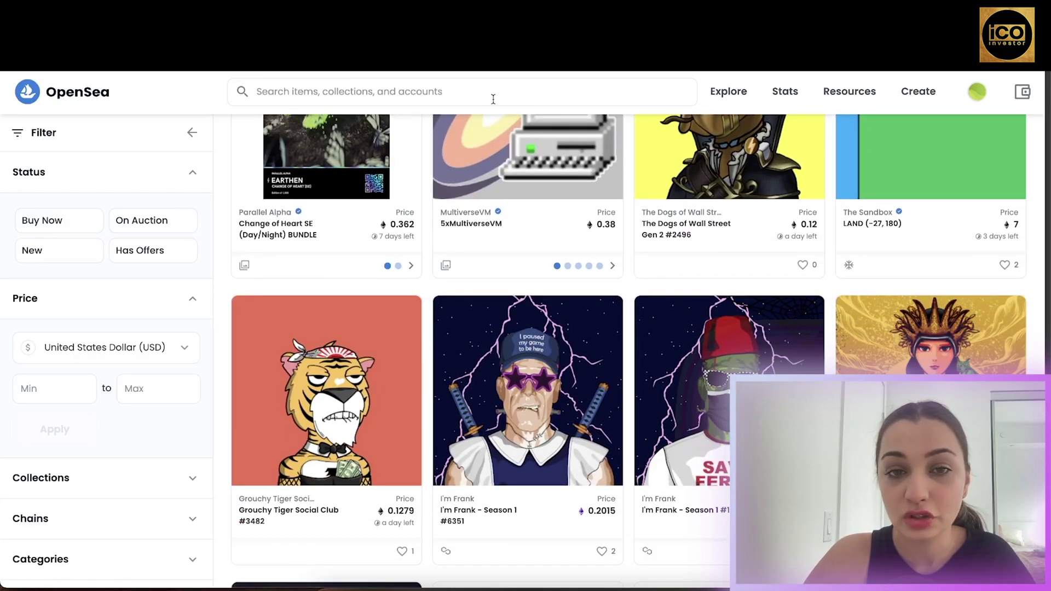
scroll(489, 179, "up", 2)
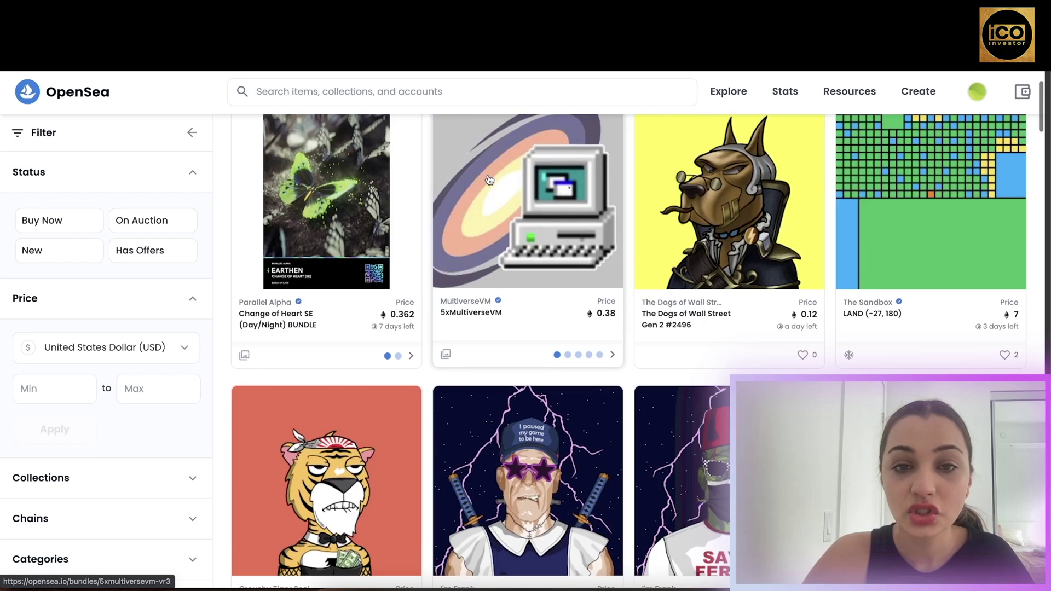
left_click(529, 306)
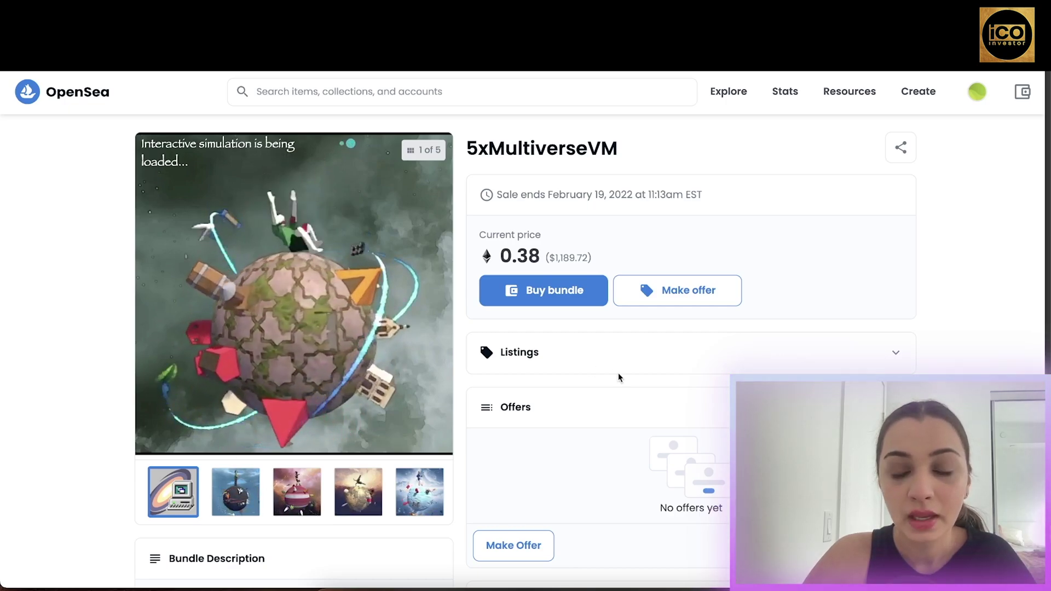
left_click(682, 291)
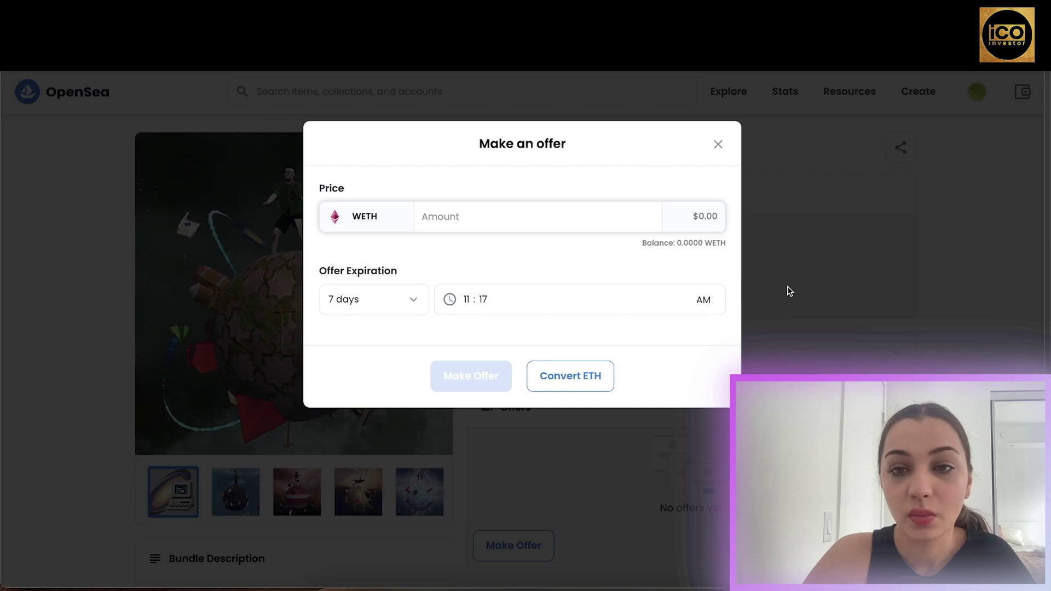
left_click(718, 144)
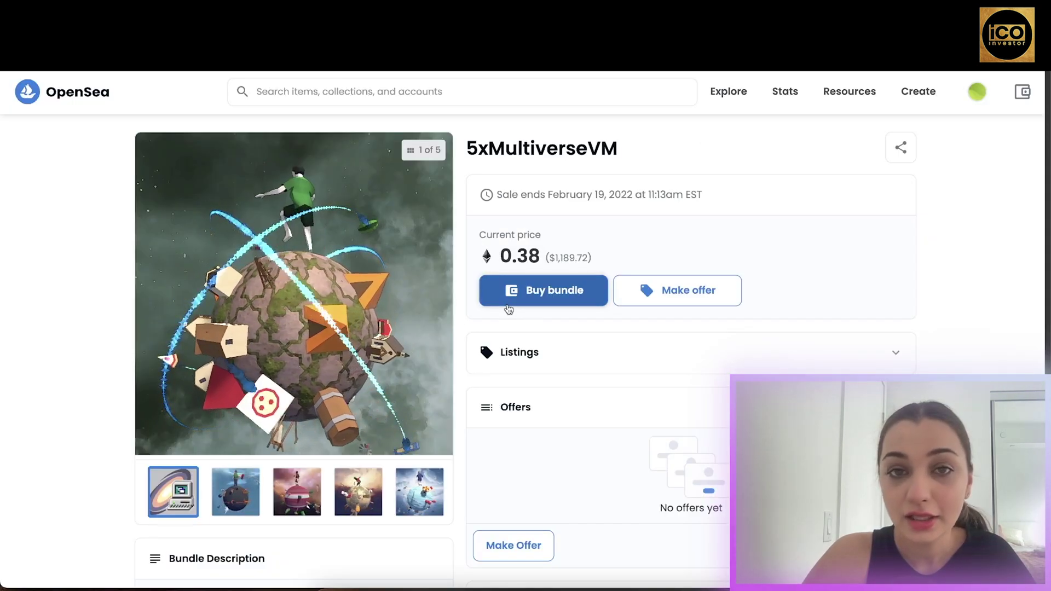
left_click(531, 299)
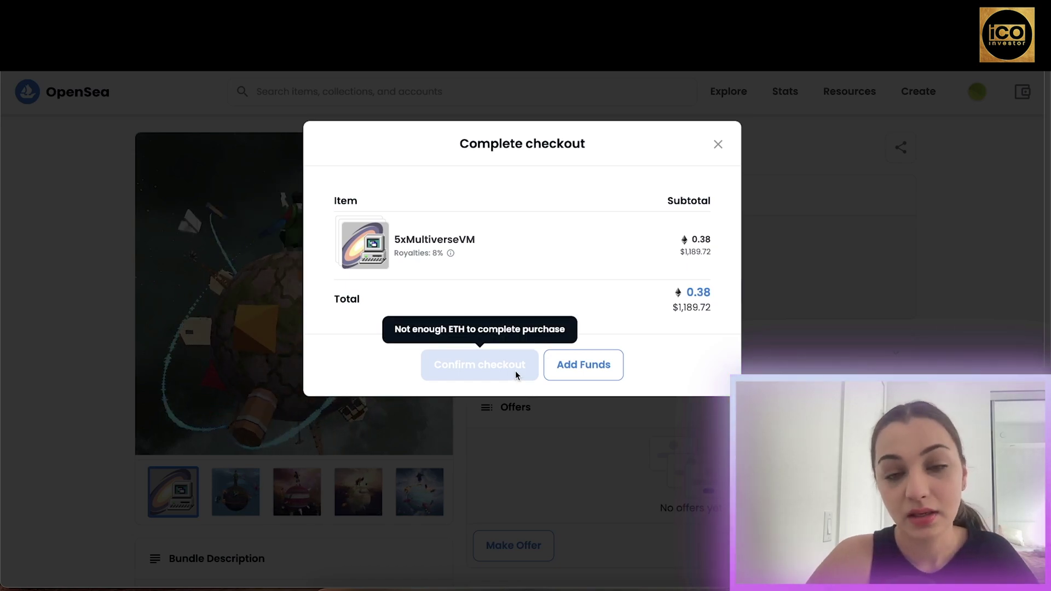
left_click(718, 144)
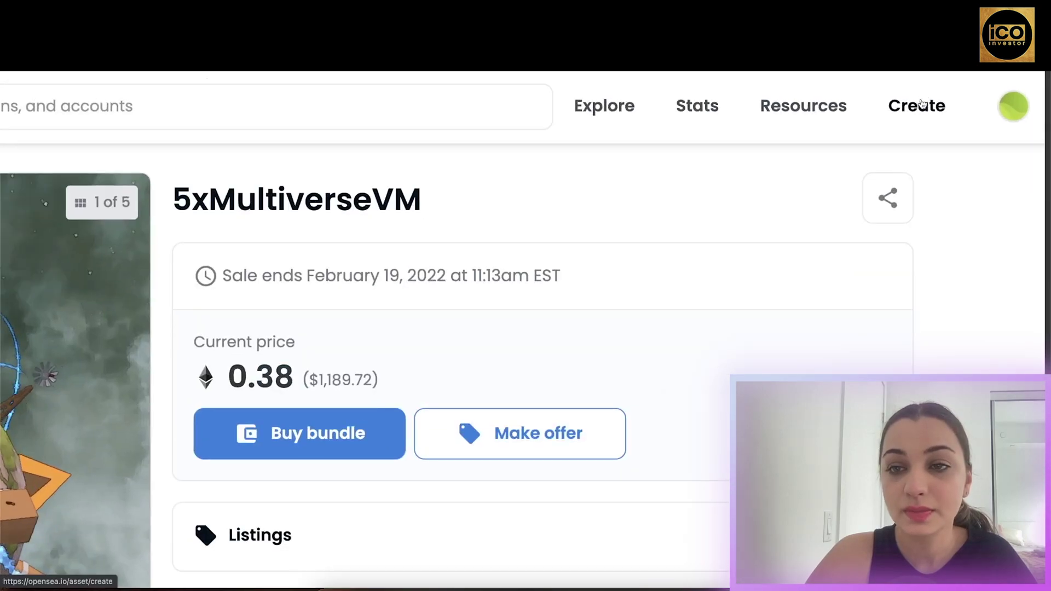
Step: Sign in to the item-creation form, name the NFT FLOWER POT 21, and scroll to Blockchain
left_click(925, 116)
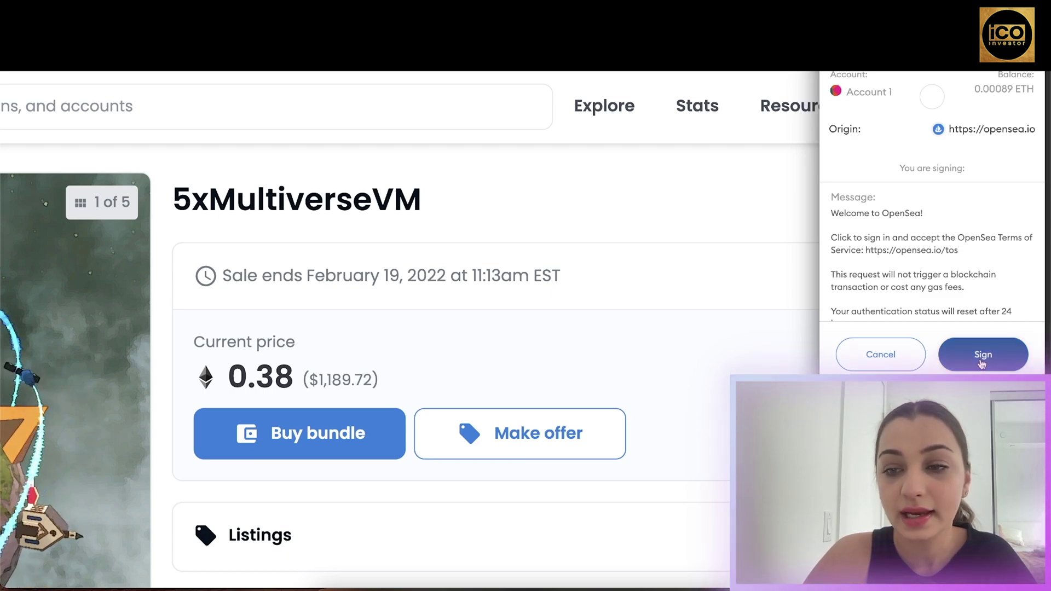
left_click(982, 355)
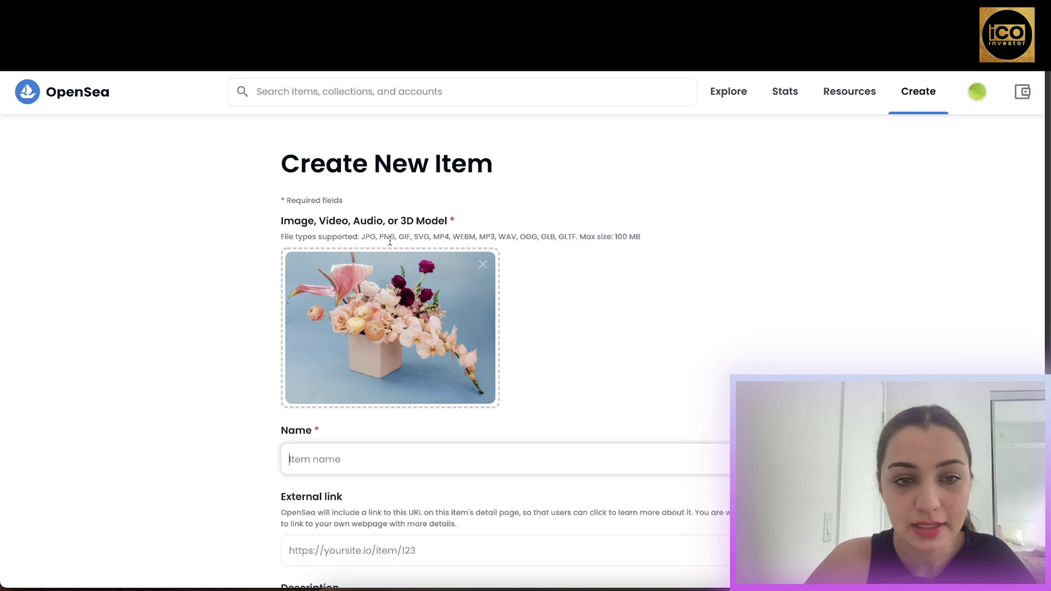
scroll(361, 371, "down", 2)
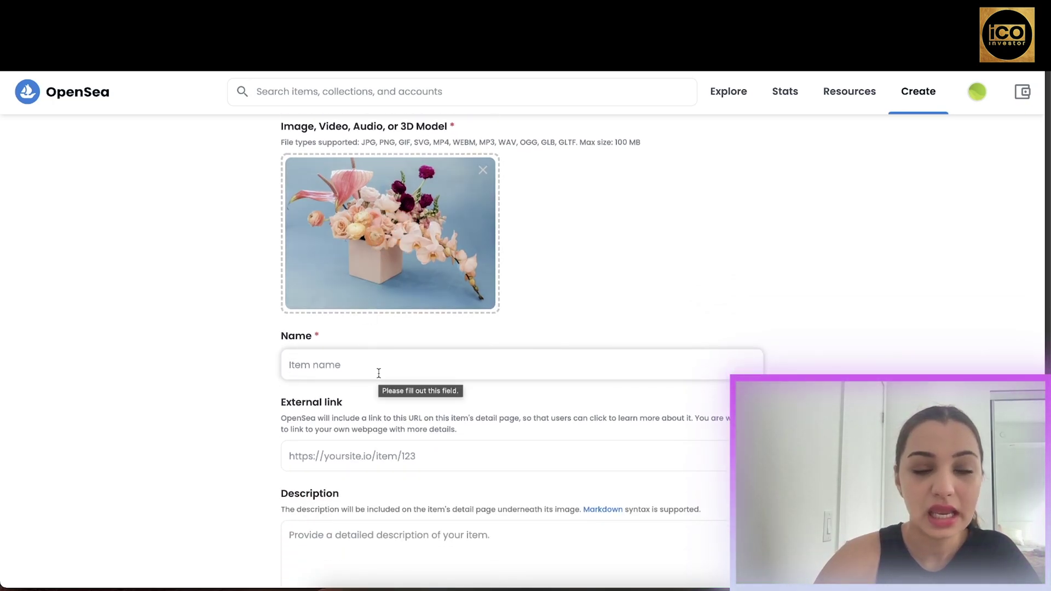
type("F")
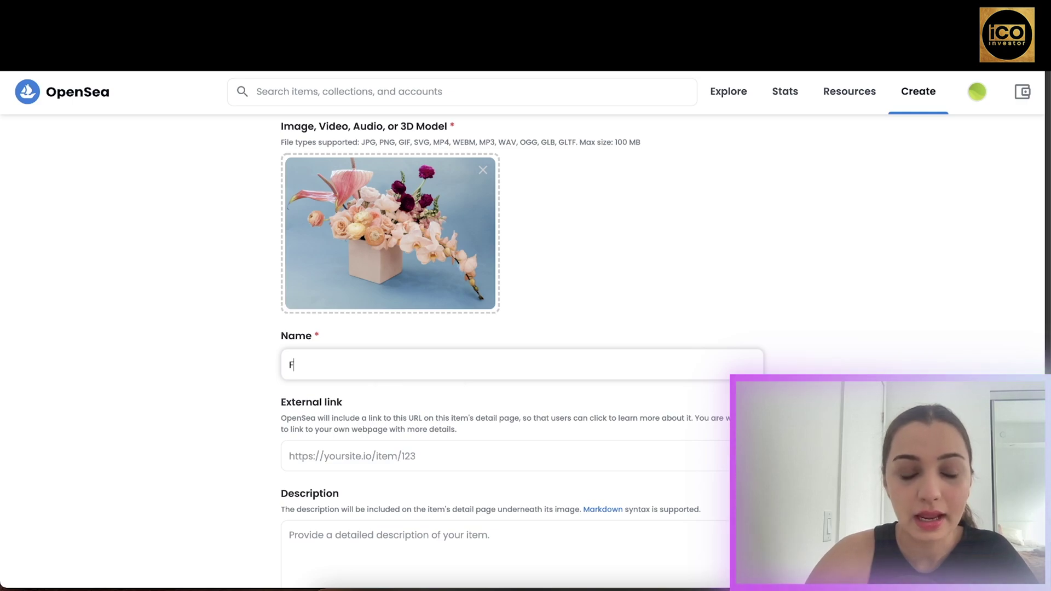
type("LOWER POT 21")
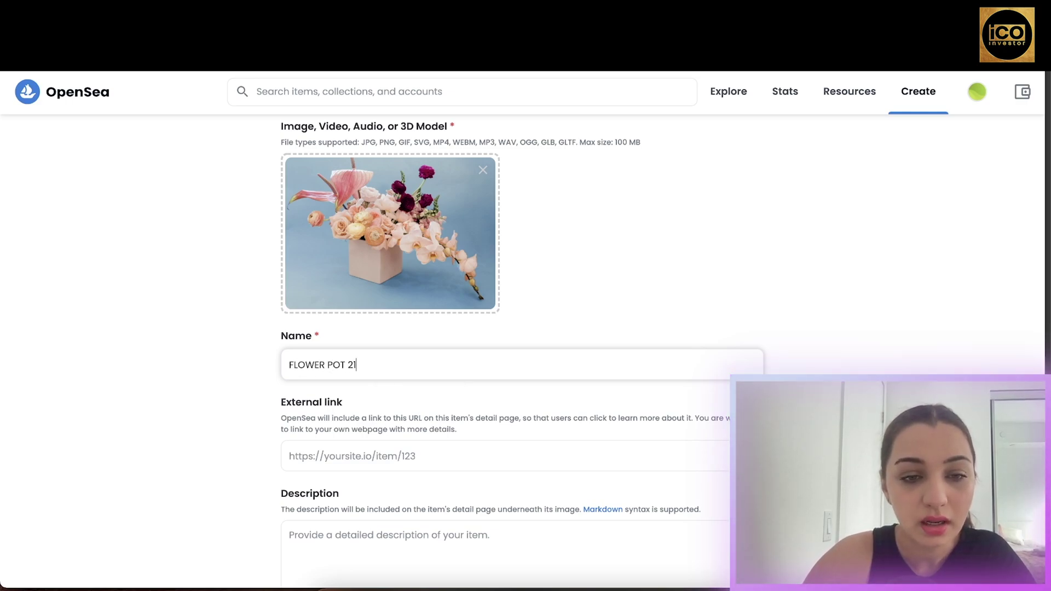
scroll(504, 343, "down", 5)
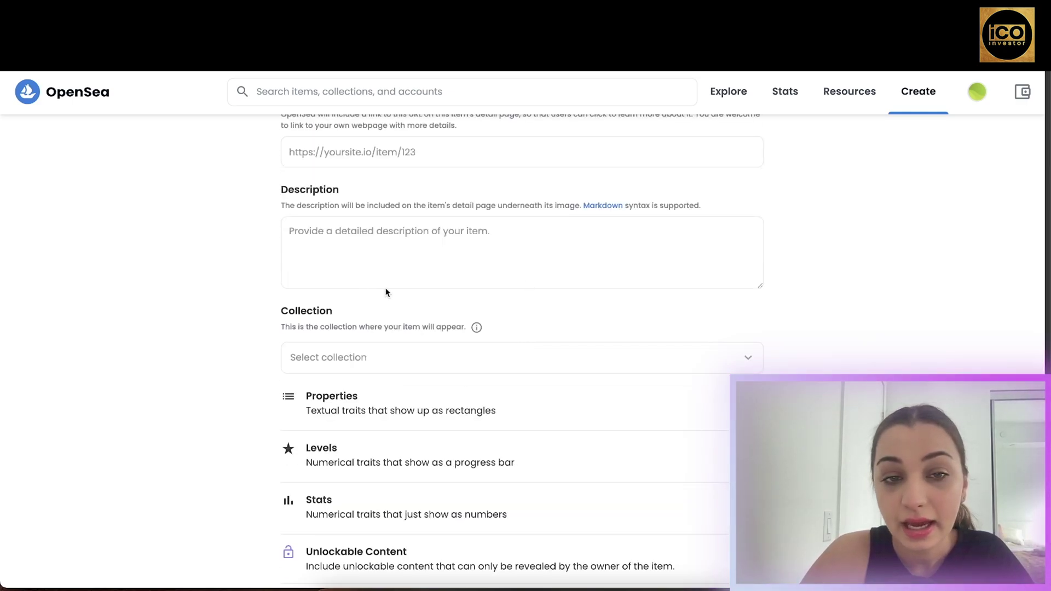
scroll(351, 232, "down", 3)
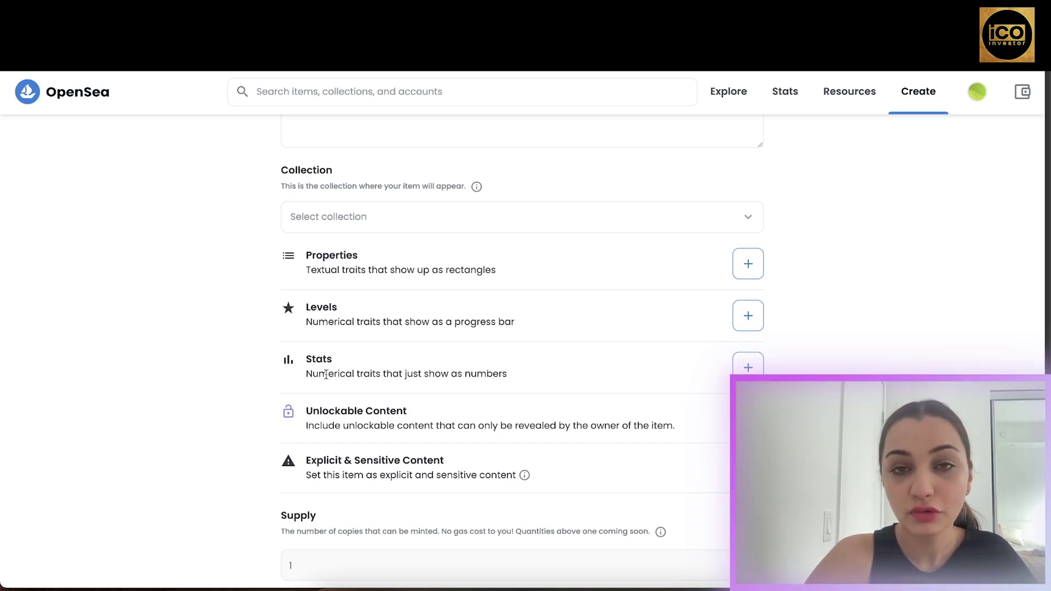
scroll(325, 375, "down", 5)
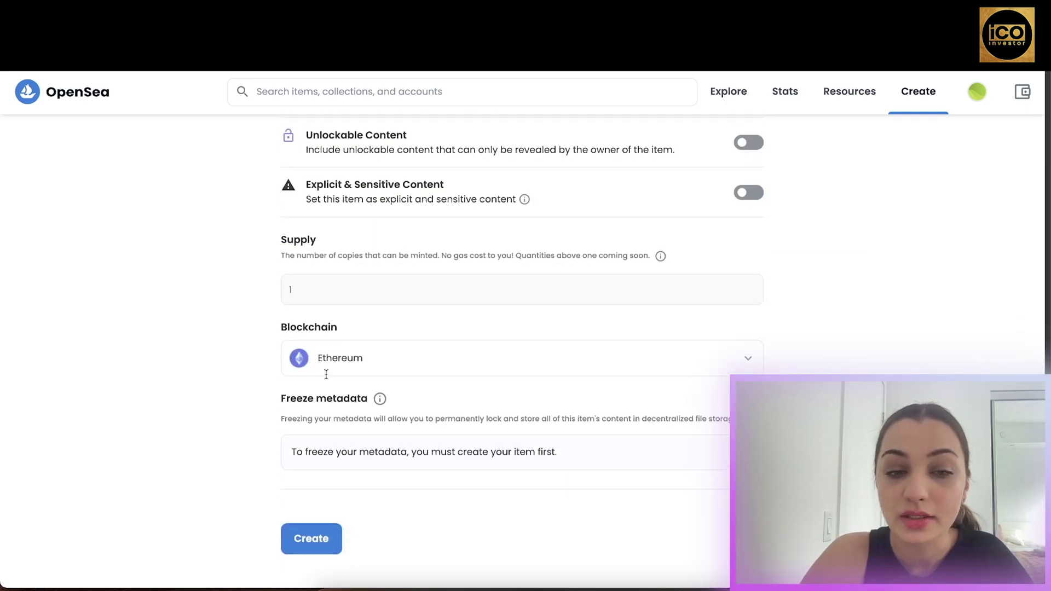
Step: Change the blockchain from Ethereum to Polygon and create FLOWER POT 21
left_click(377, 361)
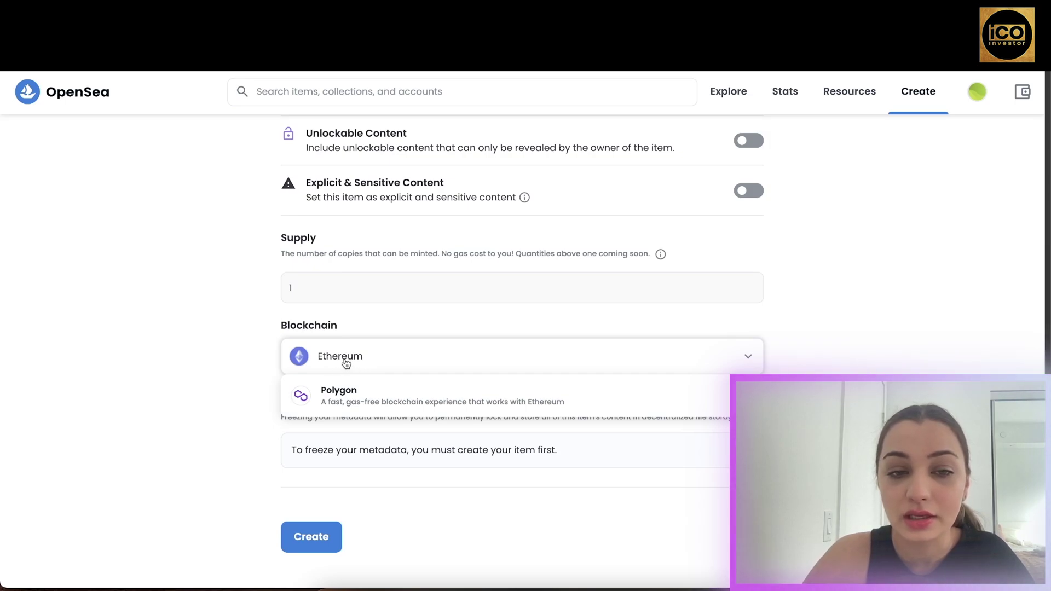
left_click(347, 395)
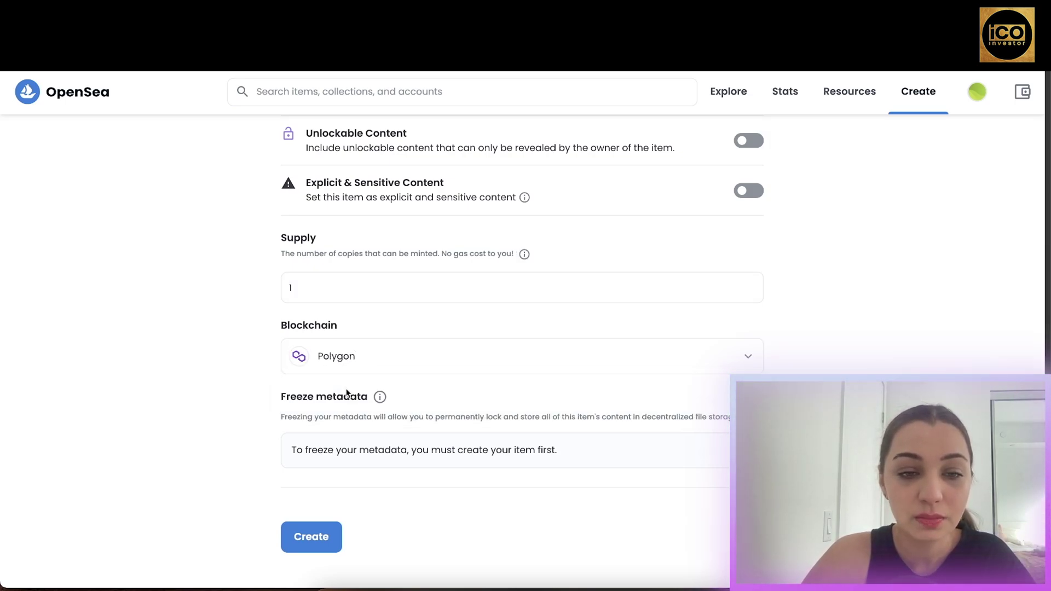
left_click(315, 539)
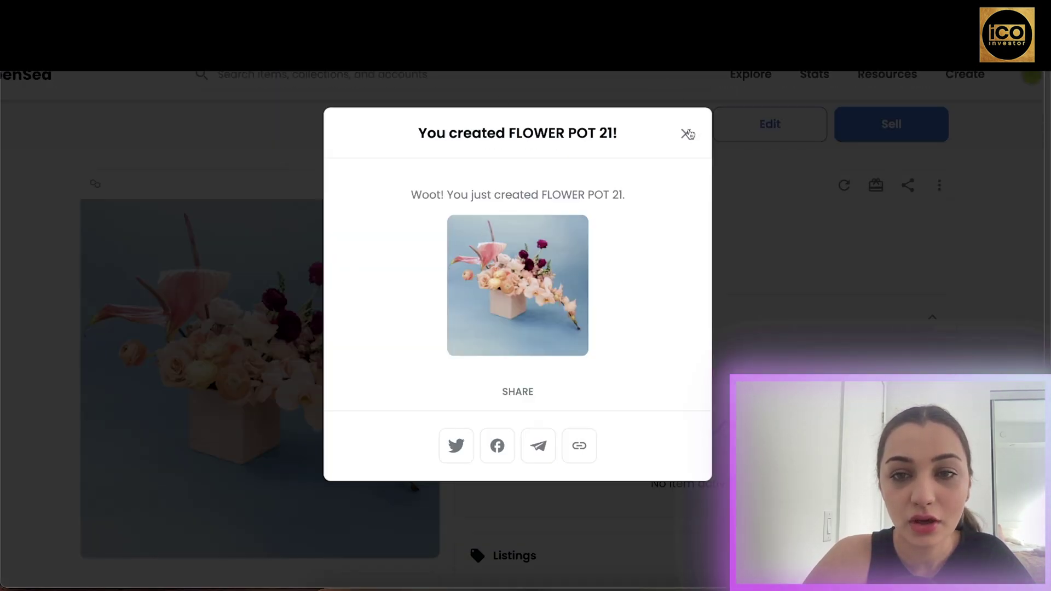
Step: Dismiss the creation confirmation and start a sale listing priced at 0.009 ETH
left_click(687, 134)
scroll(628, 291, "down", 1)
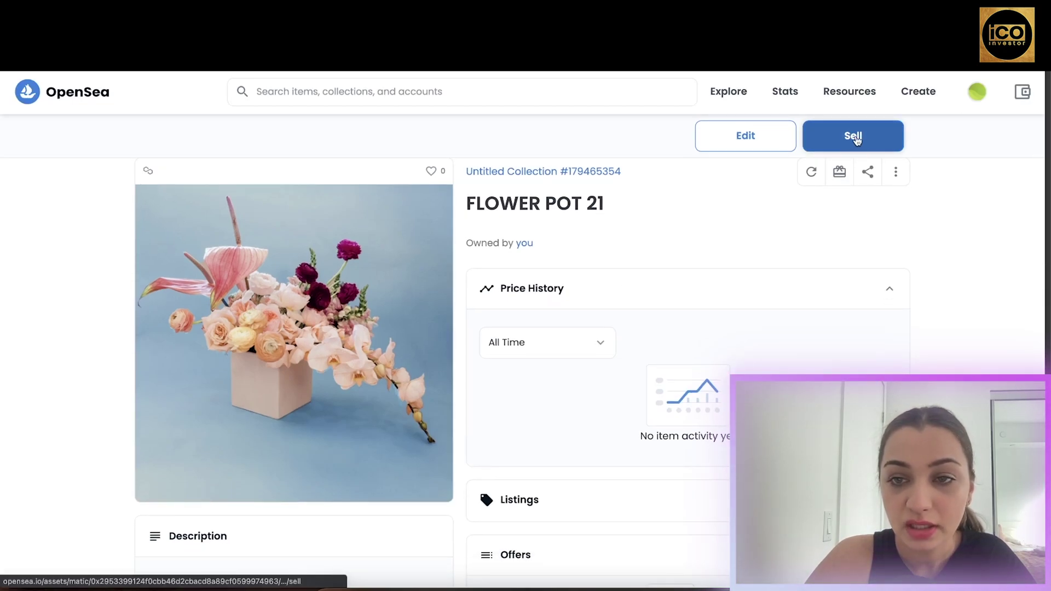
left_click(860, 141)
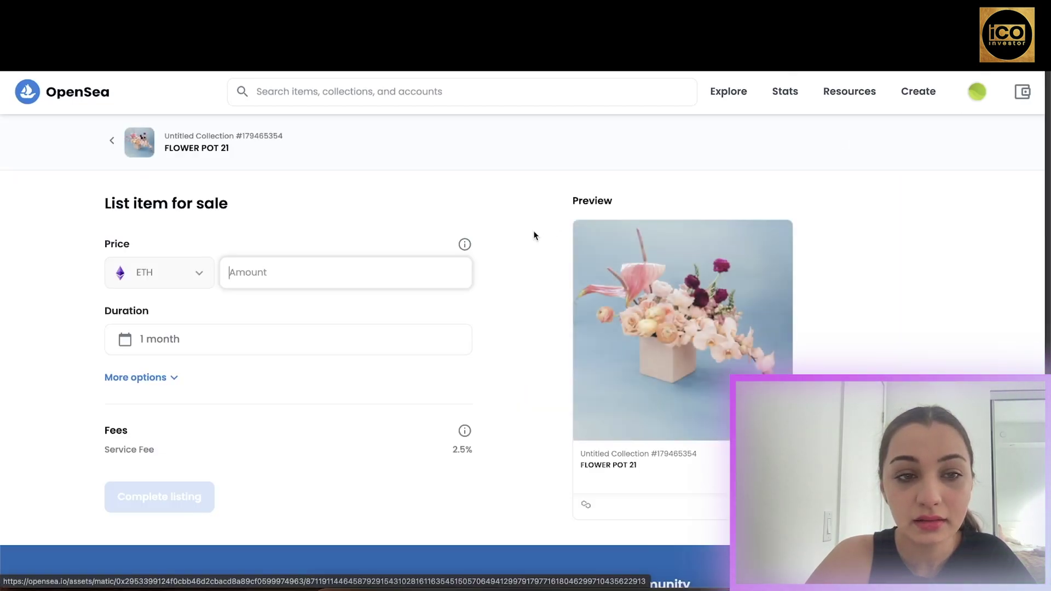
left_click(306, 266)
left_click(319, 230)
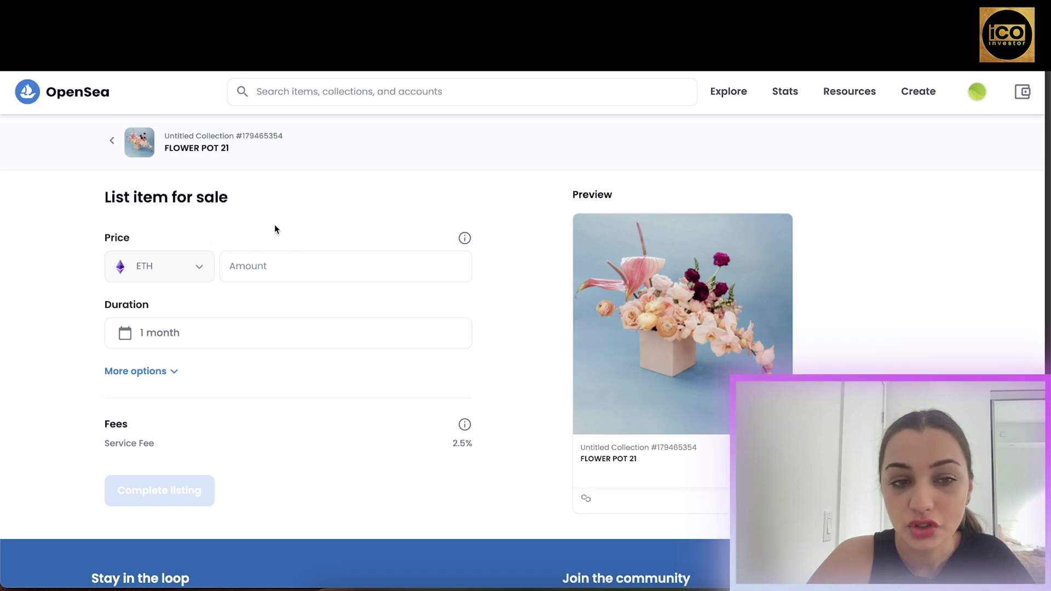
left_click(250, 266)
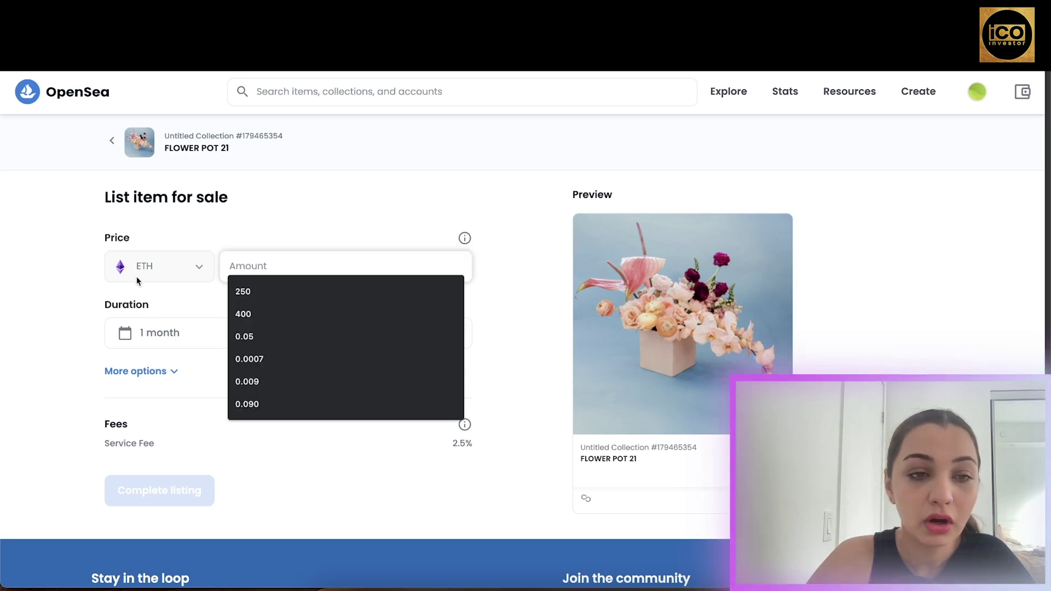
type("0.")
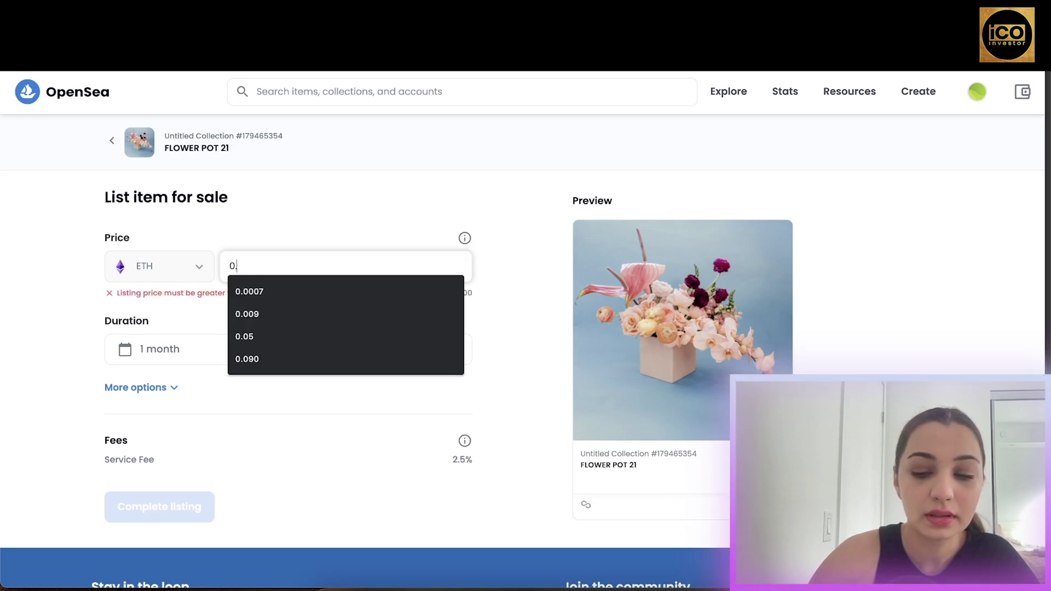
type("009")
Step: Keep the listing duration at 1 month and check the 2.5% service fee
double_click(475, 296)
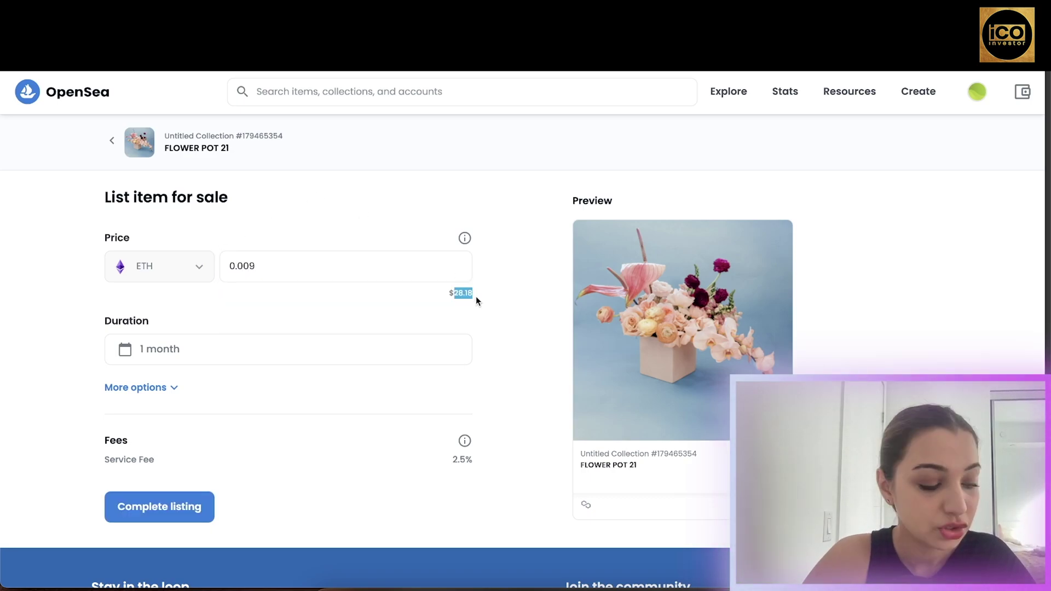
left_click(475, 297)
left_click_drag(453, 296, 474, 296)
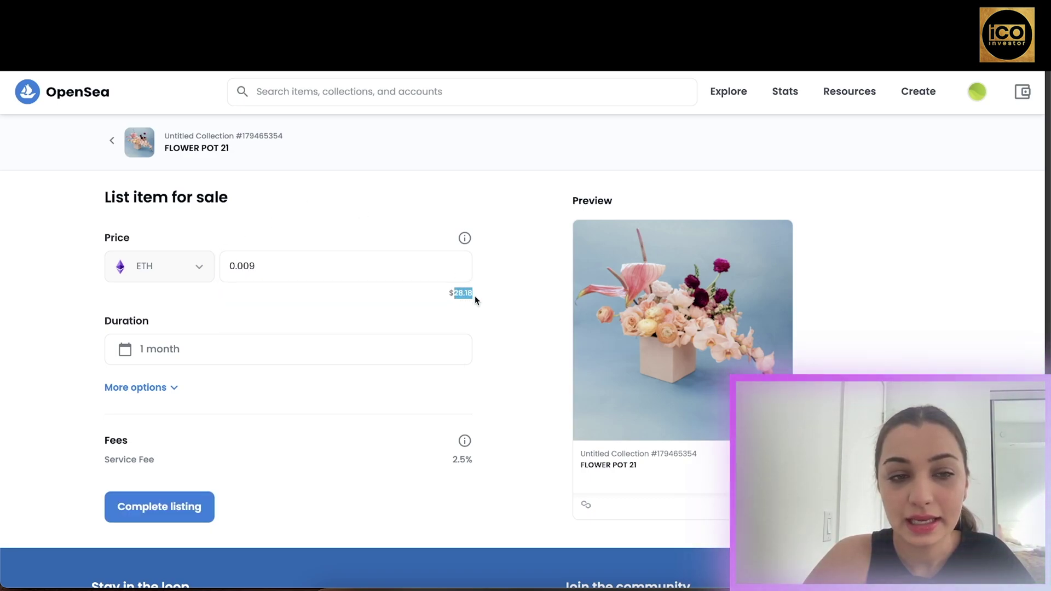
left_click(156, 356)
scroll(208, 367, "down", 1)
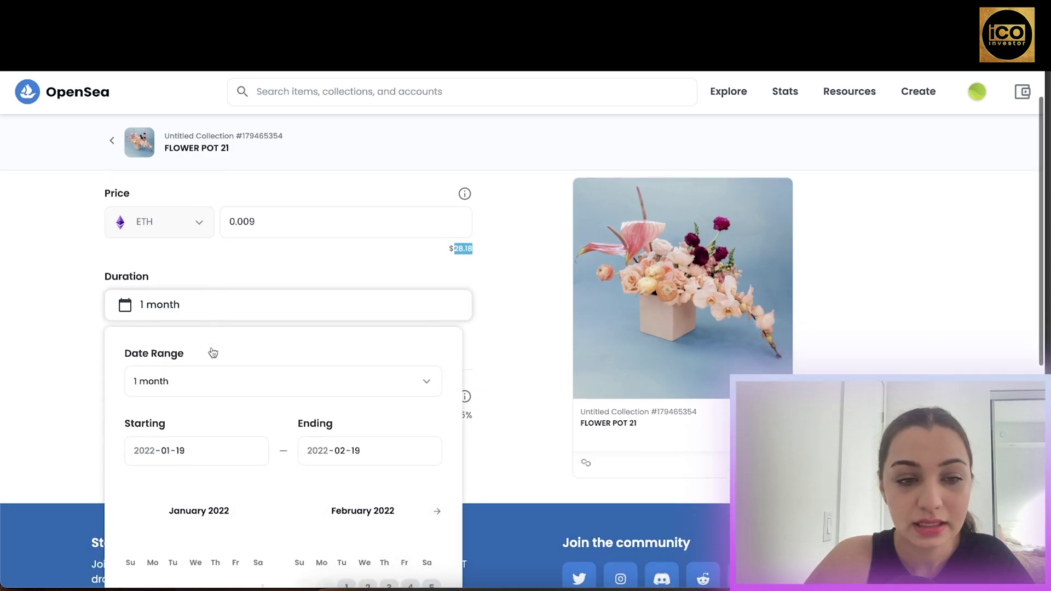
left_click(197, 381)
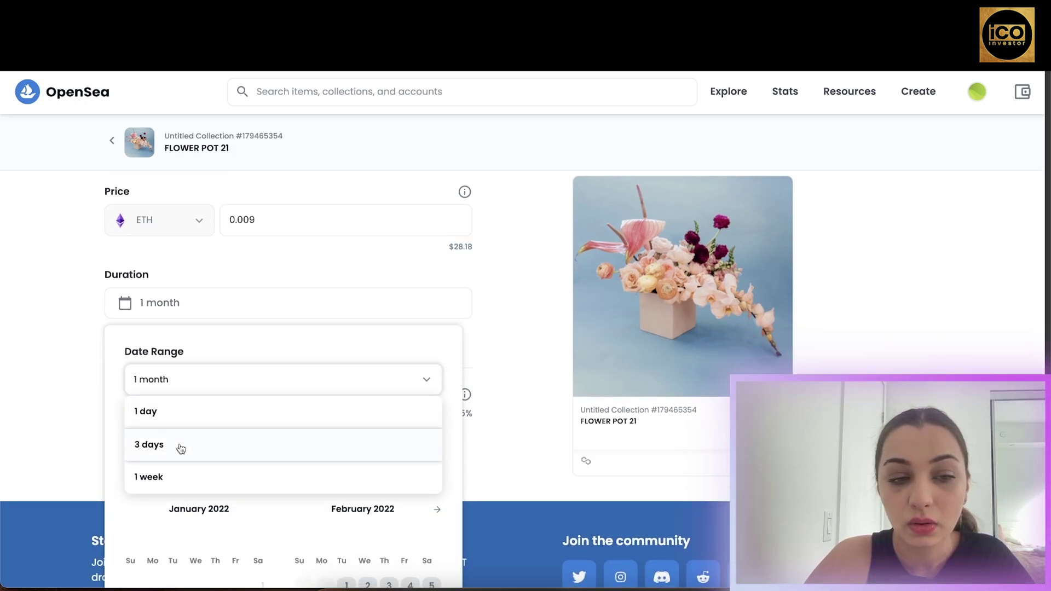
key("Escape")
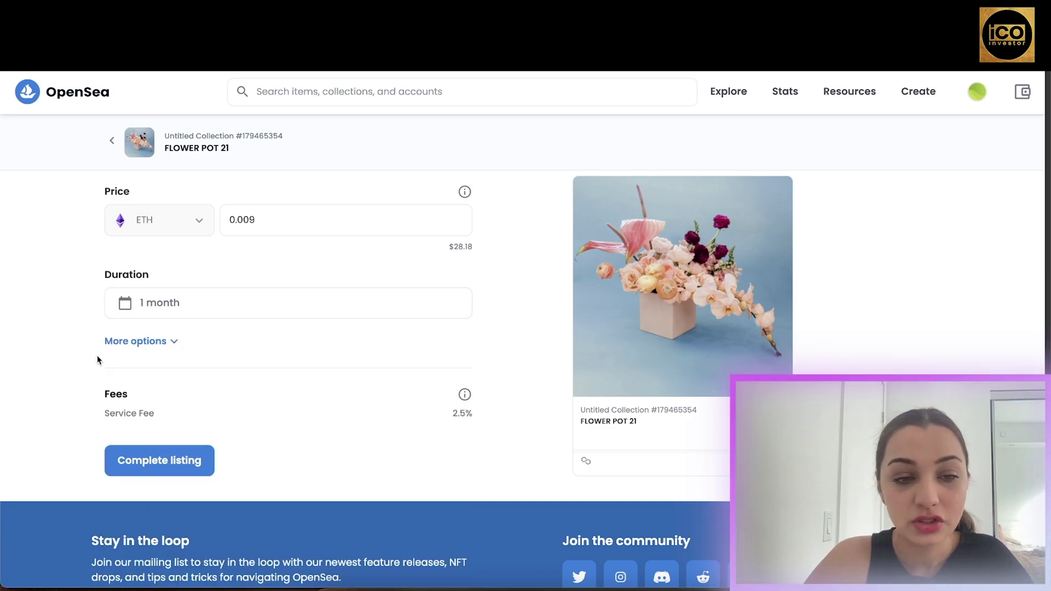
left_click_drag(452, 414, 476, 422)
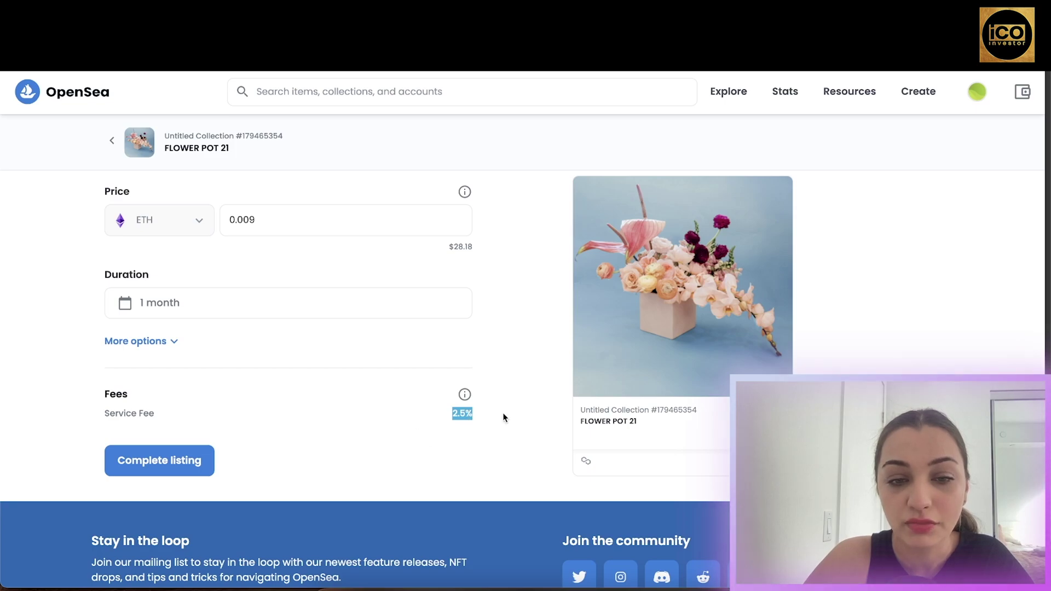
scroll(326, 362, "up", 1)
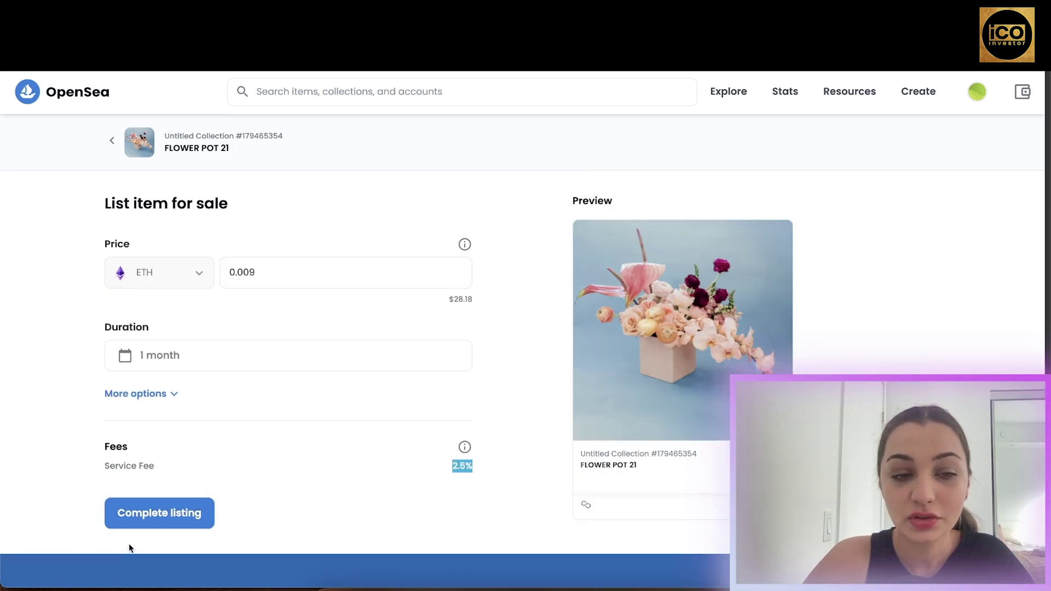